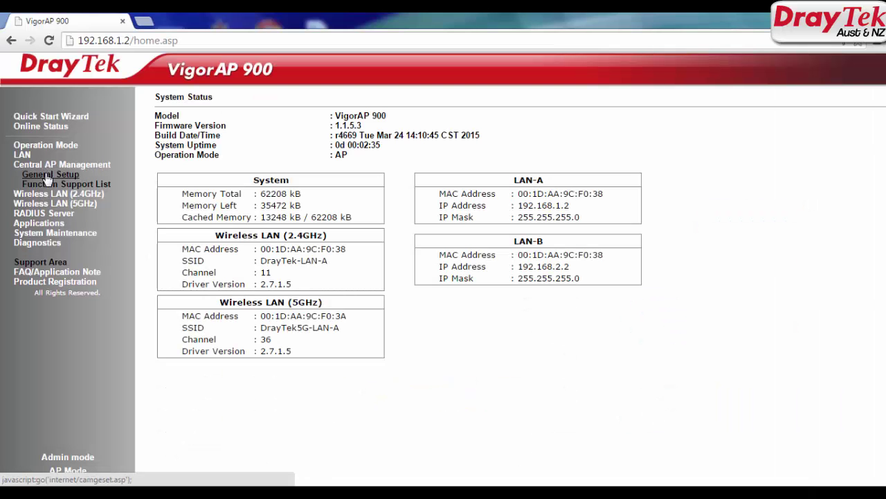
# On the VigorAP 900, confirm AP management is enabled, note SSIDs DrayTek-LAN-A and DrayTek-LAN-B, then load 192.168.1.1
pyautogui.click(45, 174)
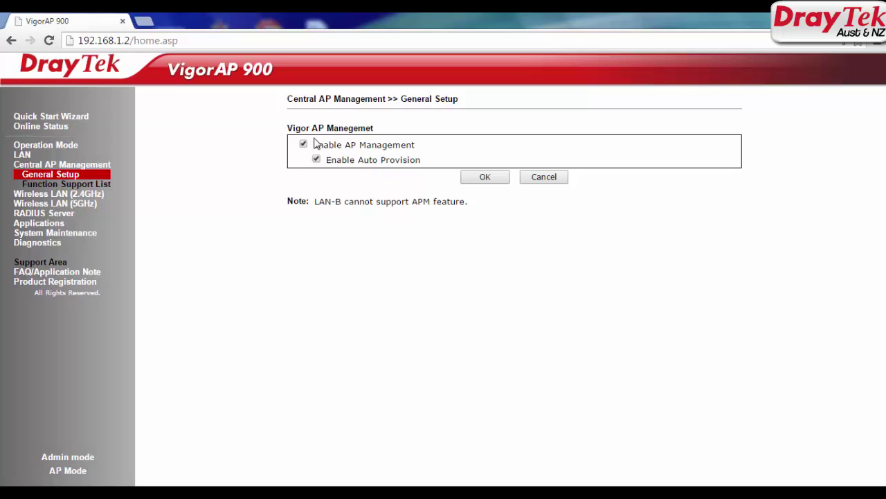
pyautogui.moveTo(318, 142); pyautogui.dragTo(419, 145)
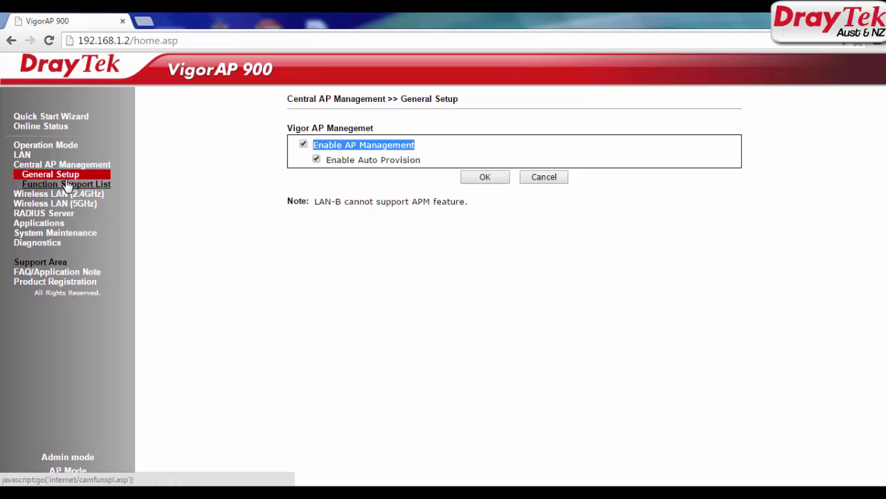
pyautogui.click(66, 193)
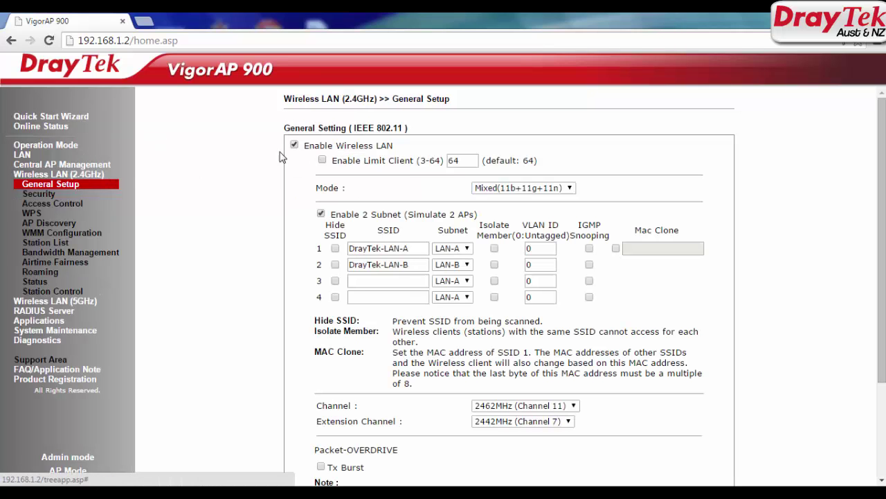
pyautogui.doubleClick(408, 248)
pyautogui.moveTo(366, 244); pyautogui.dragTo(325, 245)
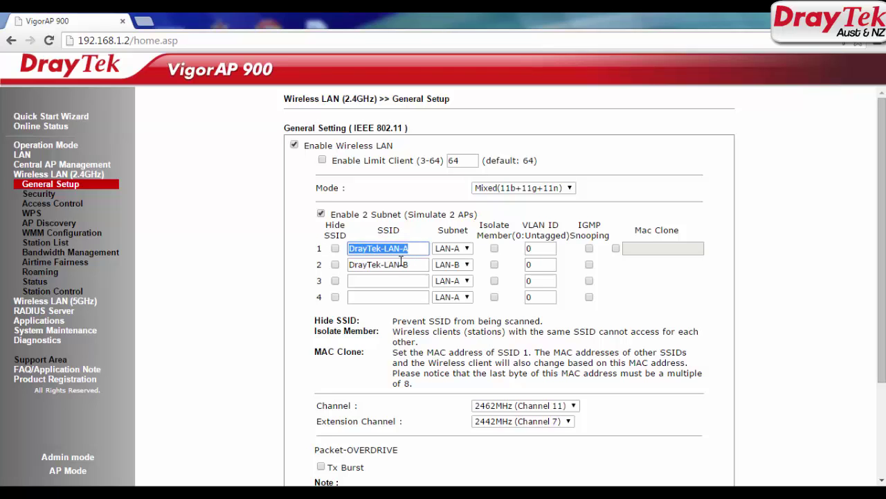
pyautogui.moveTo(409, 264); pyautogui.dragTo(177, 237)
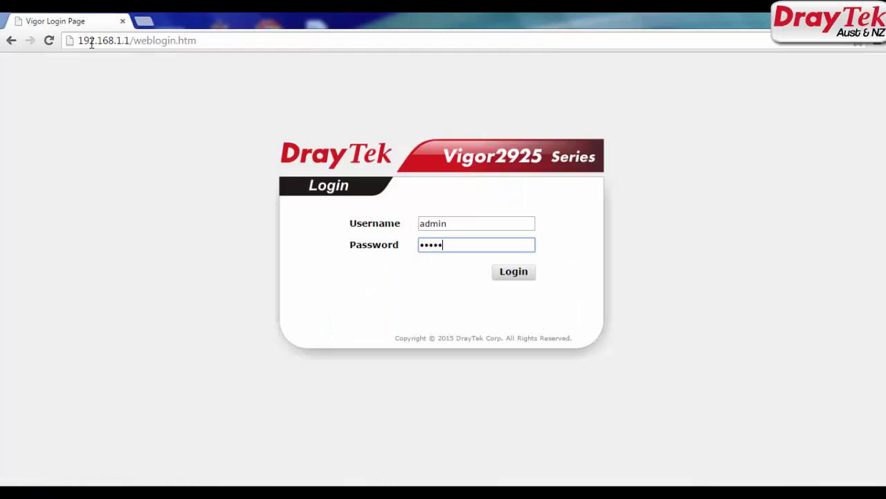
pyautogui.press('Return')
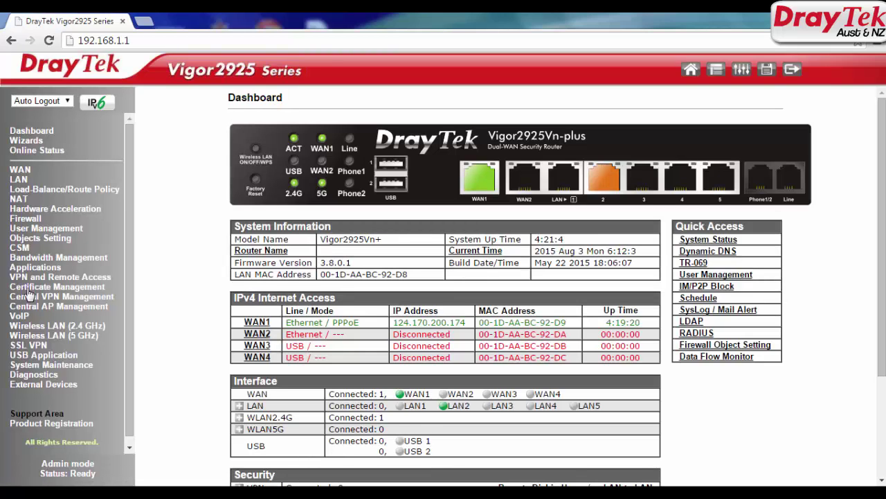
# Refresh the AP Status list until VigorAP900 at 192.168.1.11 appears online with firmware 1.1.5.3
pyautogui.click(52, 308)
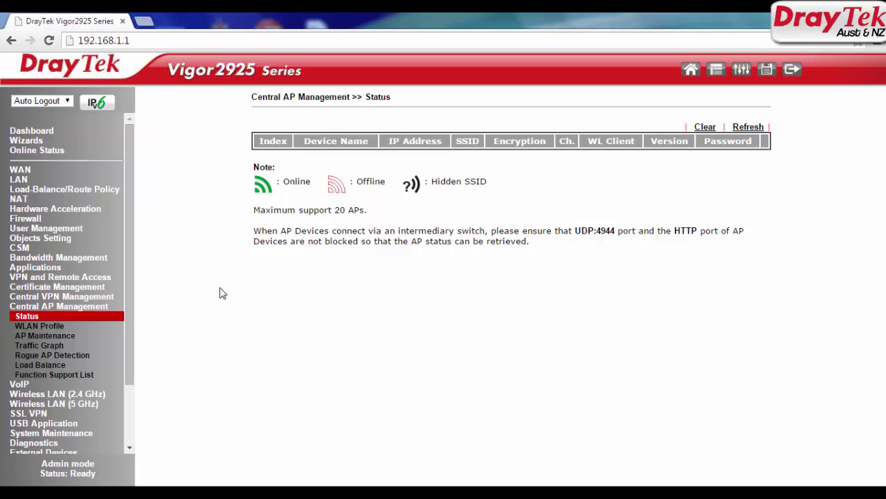
pyautogui.click(750, 130)
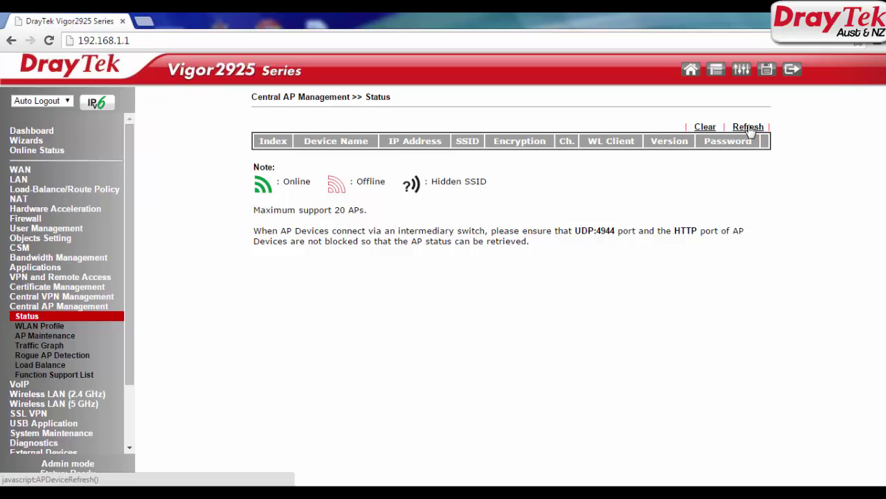
pyautogui.click(750, 130)
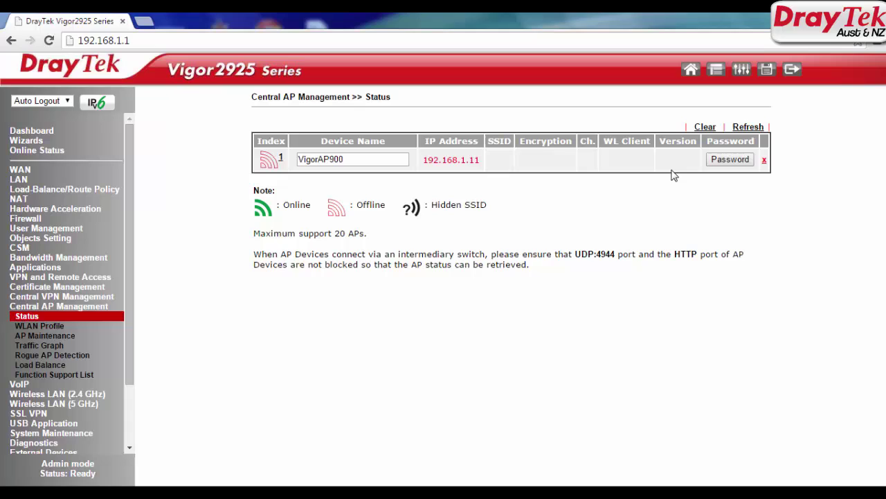
pyautogui.click(749, 130)
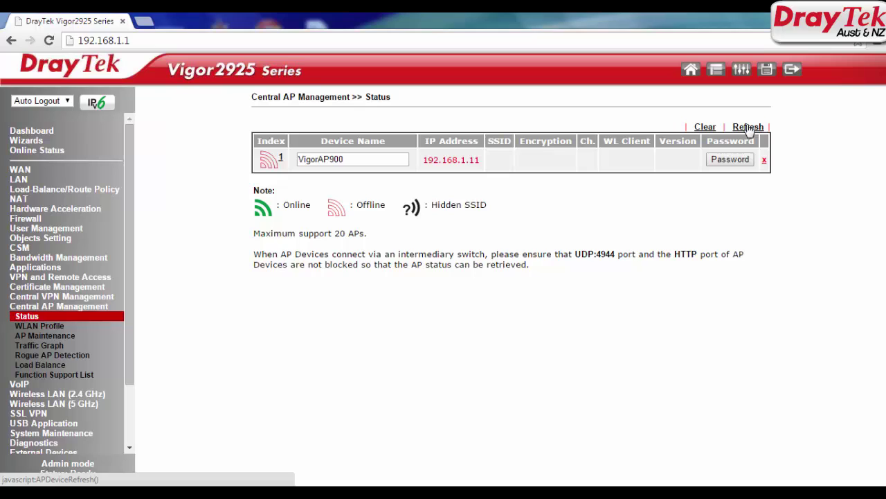
pyautogui.click(749, 130)
pyautogui.click(750, 131)
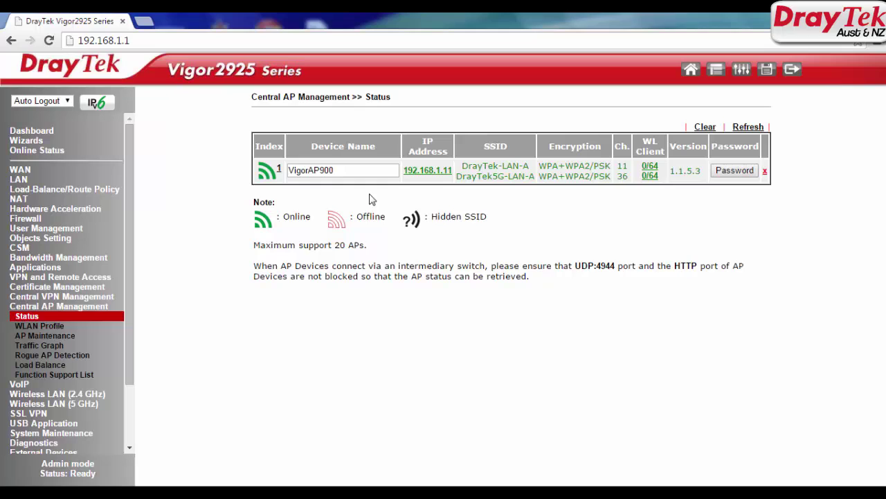
# Create WLAN profile AP900_Test in the empty second slot with the administrator name and password
pyautogui.click(41, 326)
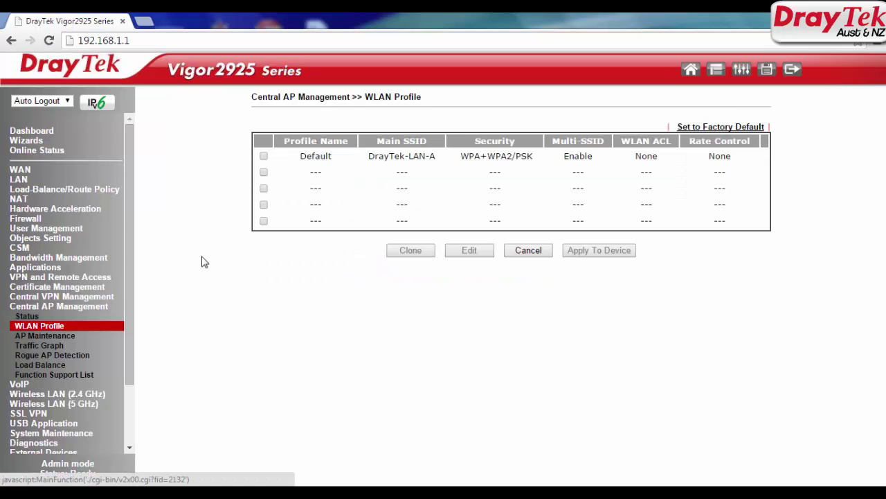
pyautogui.click(263, 172)
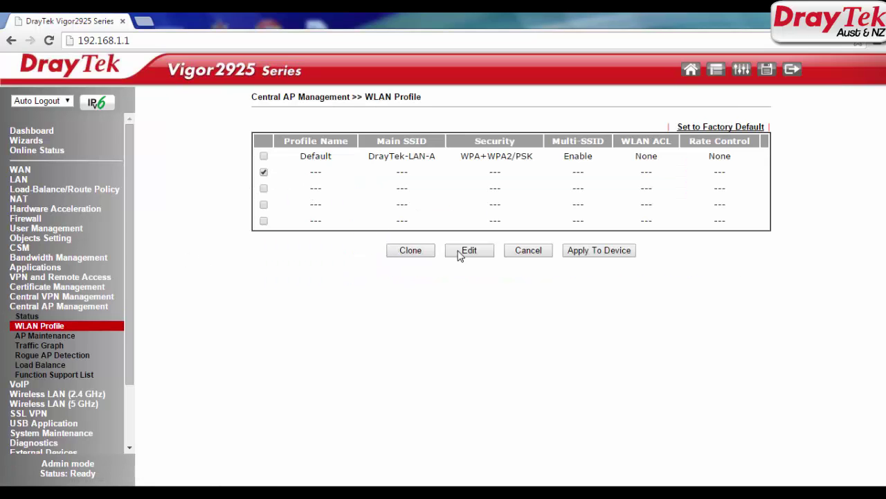
pyautogui.click(466, 251)
pyautogui.click(423, 158)
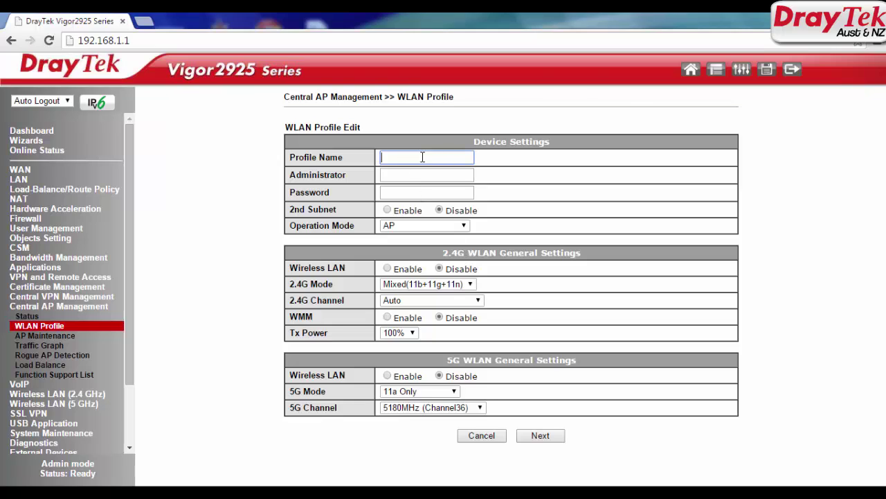
pyautogui.write('AP900_Test')
pyautogui.click(446, 177)
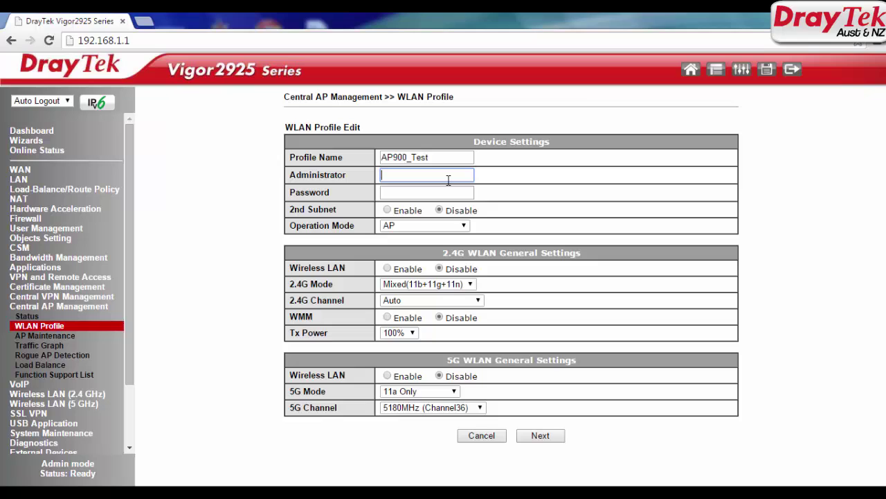
pyautogui.write('admin')
pyautogui.press('Tab')
pyautogui.write('admin')
pyautogui.press('Tab')
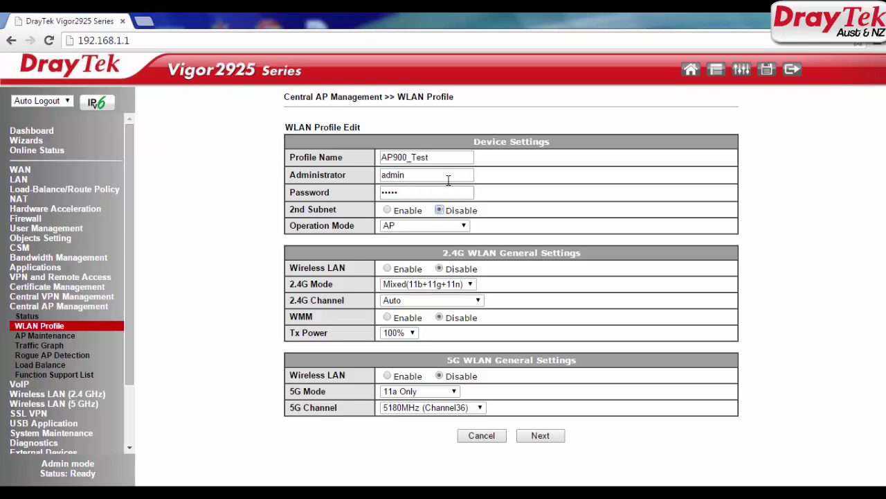
# Keep AP operation mode and enable the 2.4G wireless LAN on Auto channel with WMM disabled
pyautogui.click(439, 226)
pyautogui.click(439, 230)
pyautogui.click(388, 269)
pyautogui.click(425, 284)
pyautogui.click(425, 284)
pyautogui.click(408, 302)
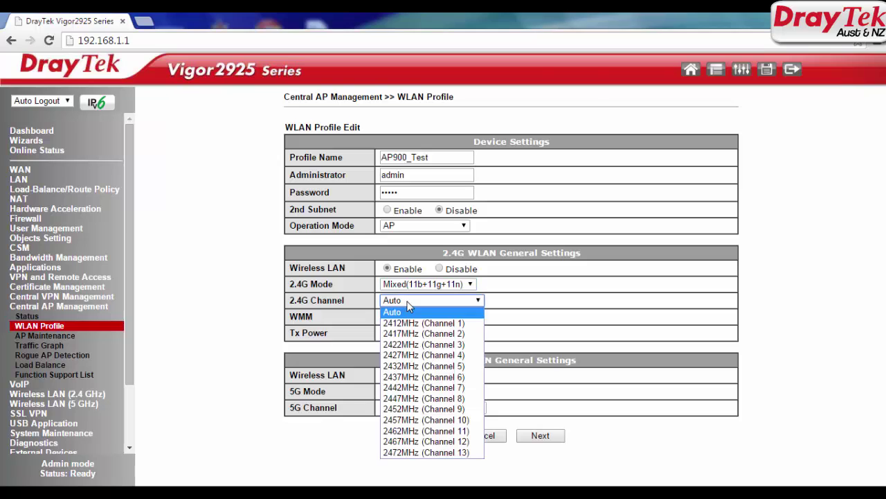
pyautogui.click(408, 303)
pyautogui.click(439, 318)
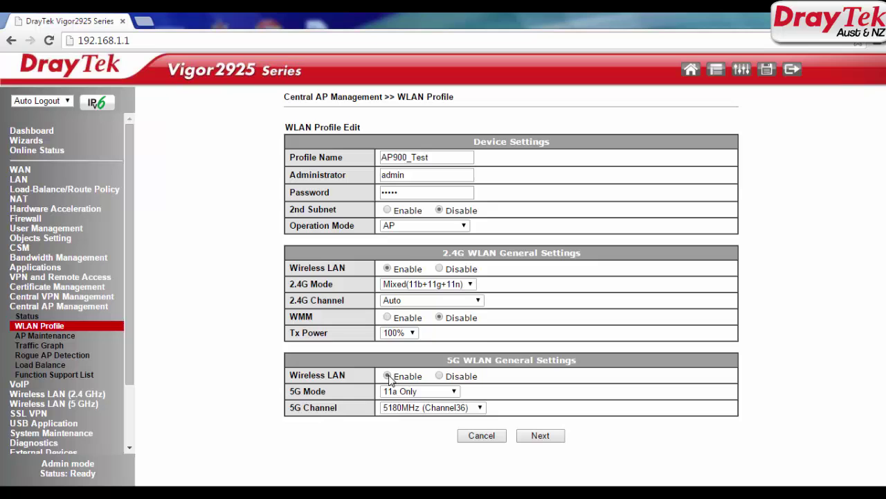
# Set the 5G mode to Mixed (11a+11n) on Channel36 and proceed to the SSID settings
pyautogui.click(416, 391)
pyautogui.click(415, 423)
pyautogui.click(430, 408)
pyautogui.click(445, 410)
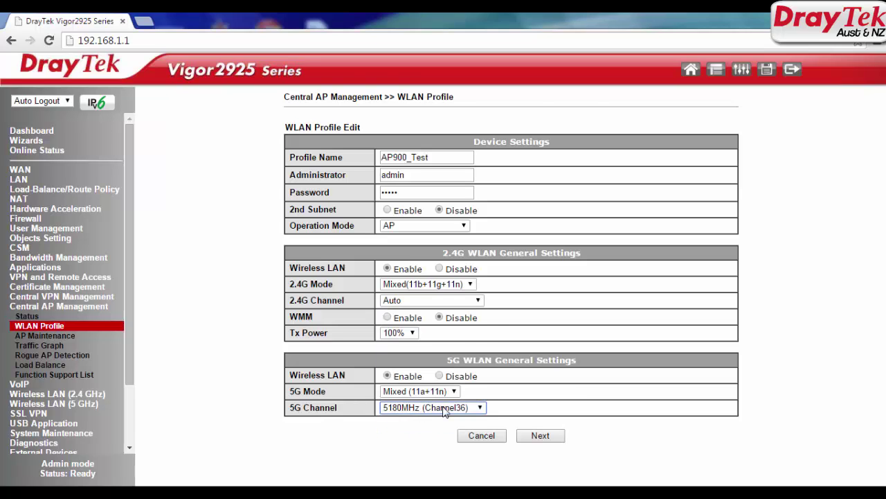
pyautogui.click(546, 440)
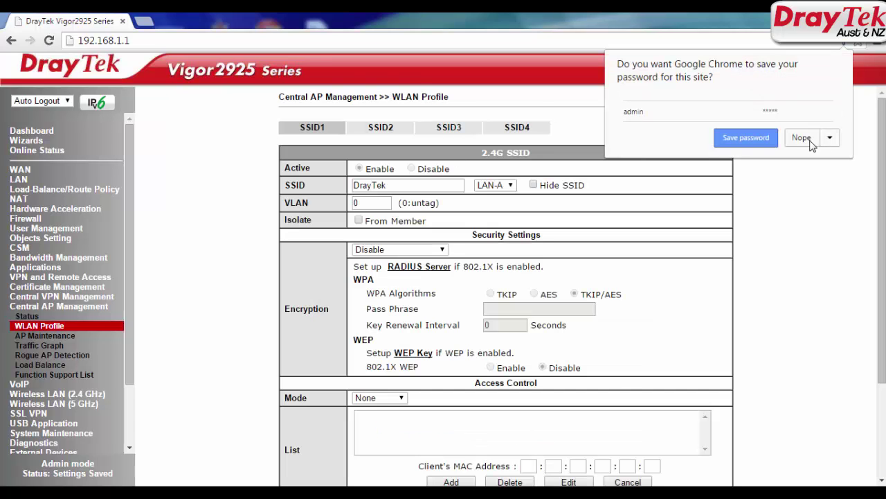
# Name the 2.4G SSID AP900-2.4G with WPA+WPA2/PSK encryption and a pass phrase
pyautogui.click(801, 137)
pyautogui.scroll(-1, 554, 277)
pyautogui.moveTo(406, 149); pyautogui.dragTo(325, 142)
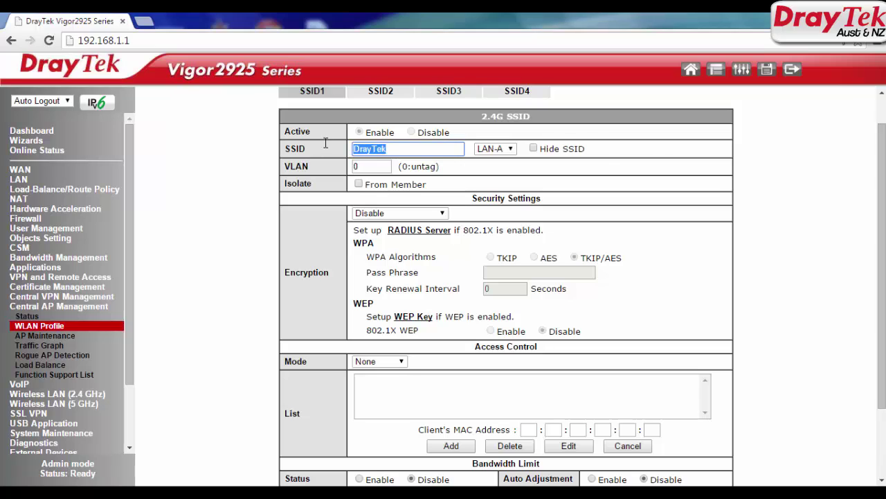
pyautogui.write('AP900-2.4G')
pyautogui.press('Tab')
pyautogui.hotkey('alt', 'Down')
pyautogui.click(363, 165)
pyautogui.click(398, 213)
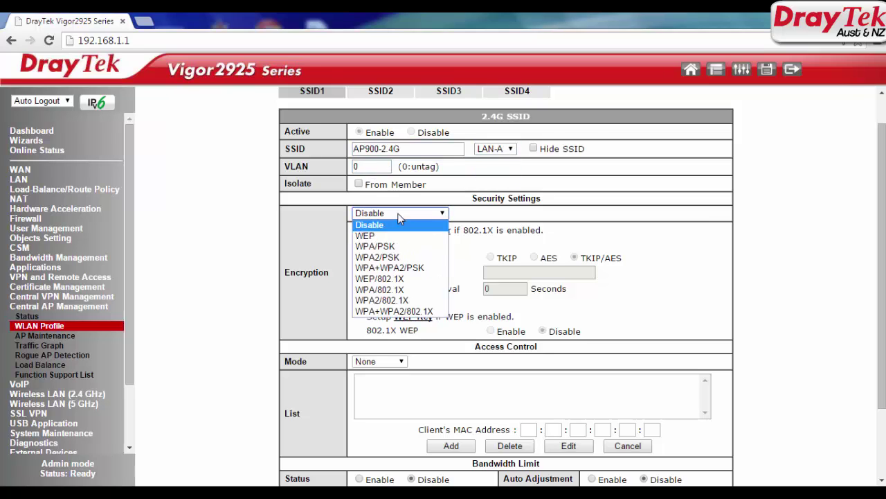
pyautogui.click(395, 271)
pyautogui.click(511, 274)
pyautogui.write('p')
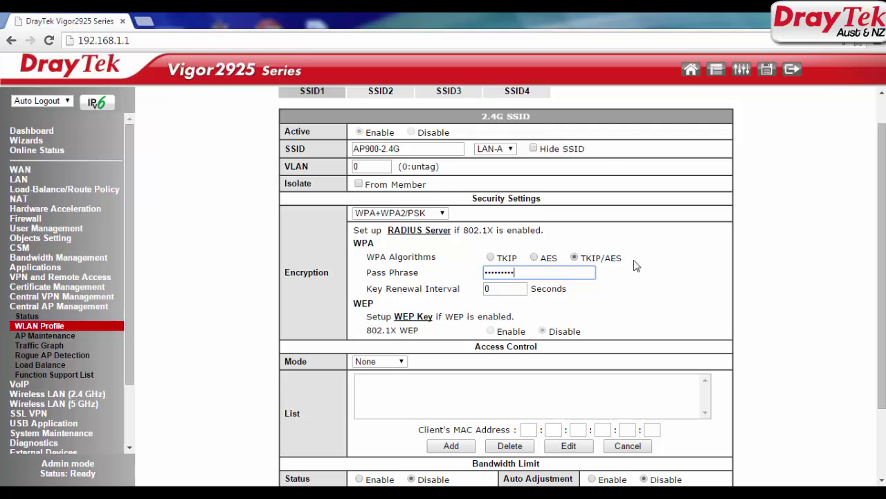
pyautogui.moveTo(627, 259); pyautogui.dragTo(493, 259)
pyautogui.click(530, 322)
pyautogui.scroll(-3, 530, 322)
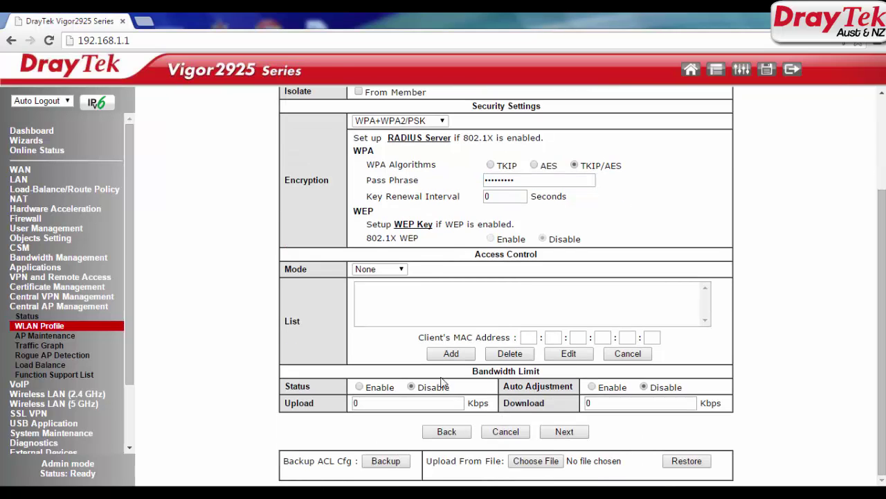
pyautogui.click(545, 431)
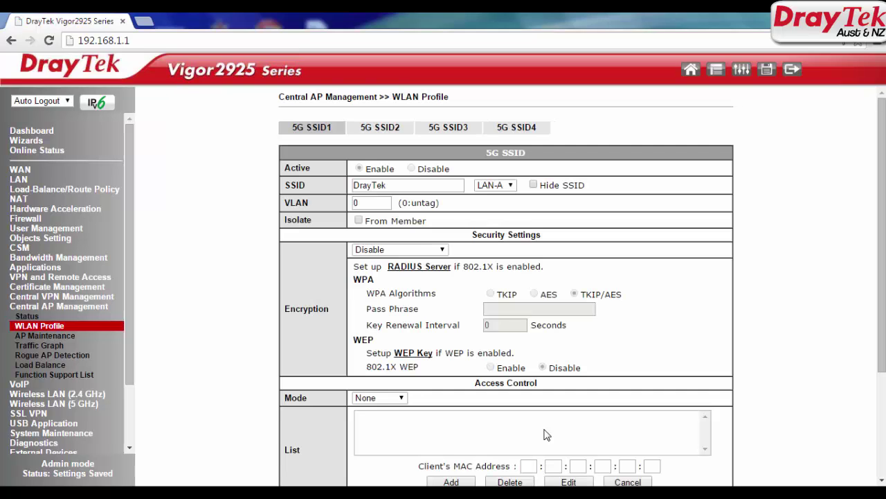
# Rename the 5G SSID to AP900-5GHz with WPA+WPA2/PSK and a pass phrase, then finish the profile
pyautogui.moveTo(387, 185); pyautogui.dragTo(320, 185)
pyautogui.write('AP900-5GHz')
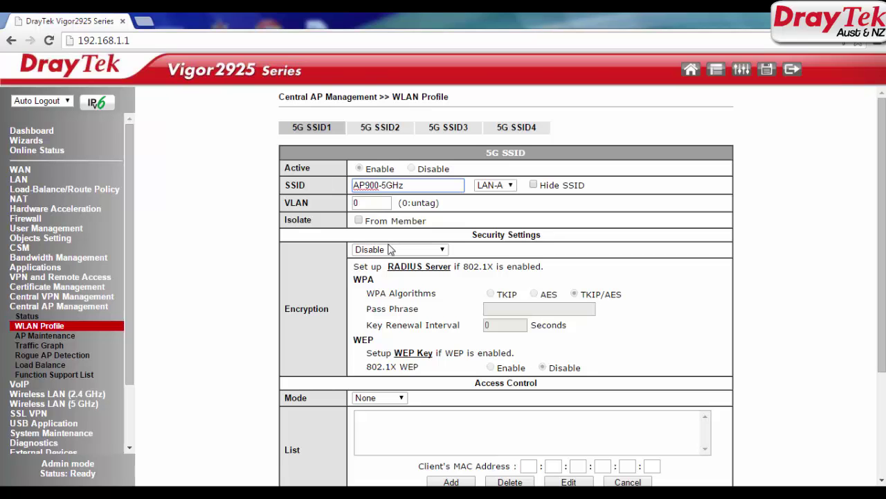
pyautogui.click(398, 249)
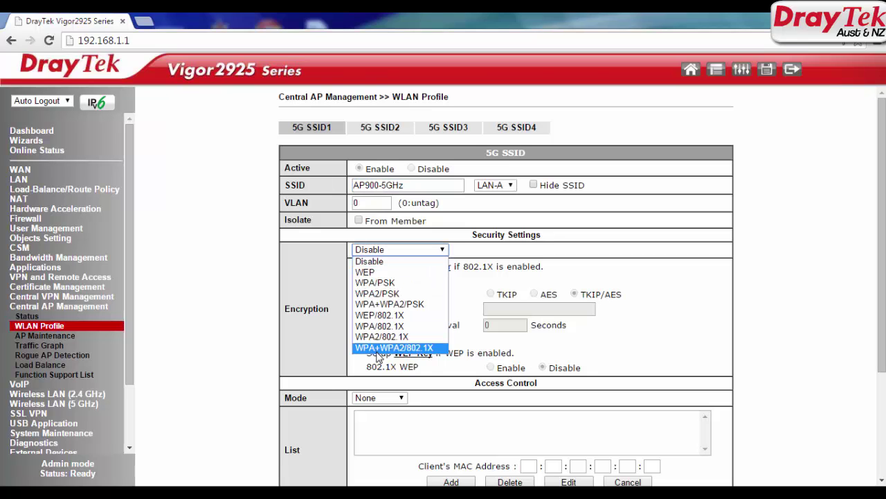
pyautogui.click(388, 303)
pyautogui.click(516, 310)
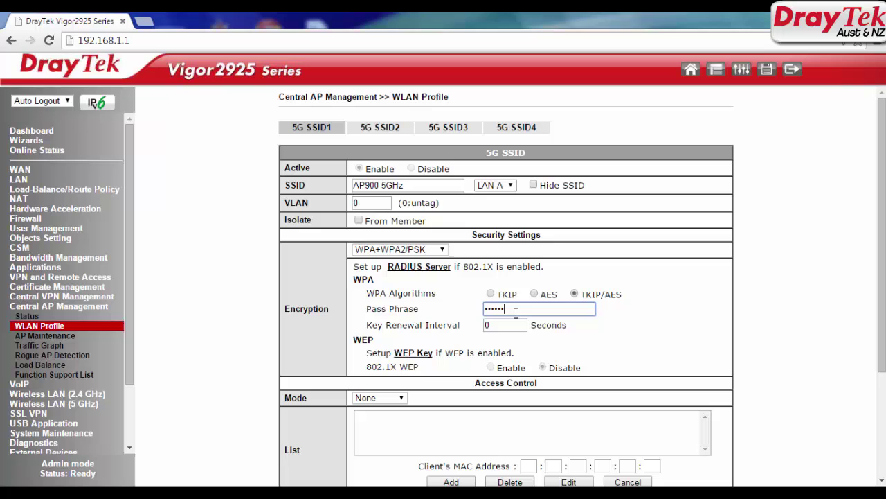
pyautogui.scroll(-3, 516, 313)
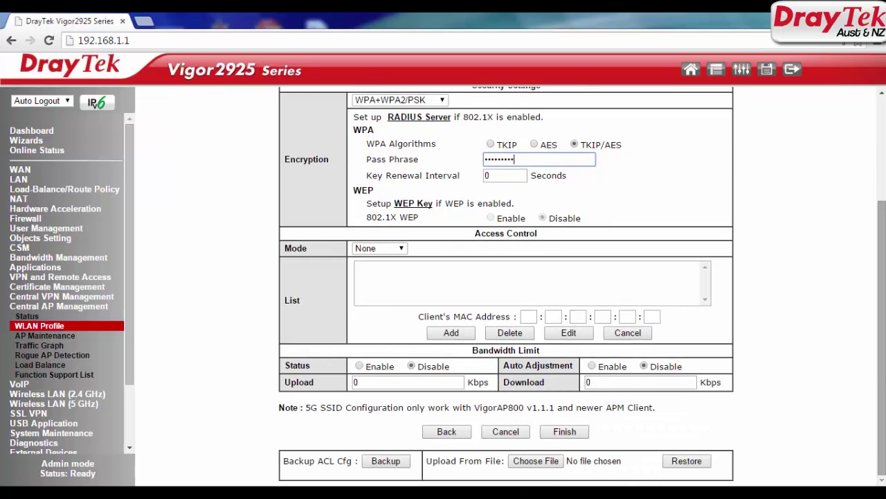
pyautogui.click(563, 432)
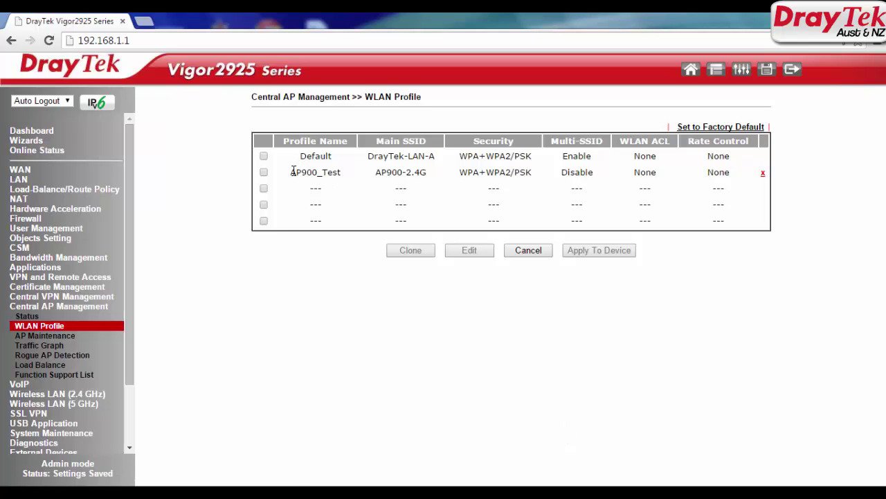
# Apply the AP900_Test profile to device 1-VigorAP900 through Apply To Device and confirm
pyautogui.moveTo(293, 171); pyautogui.dragTo(745, 173)
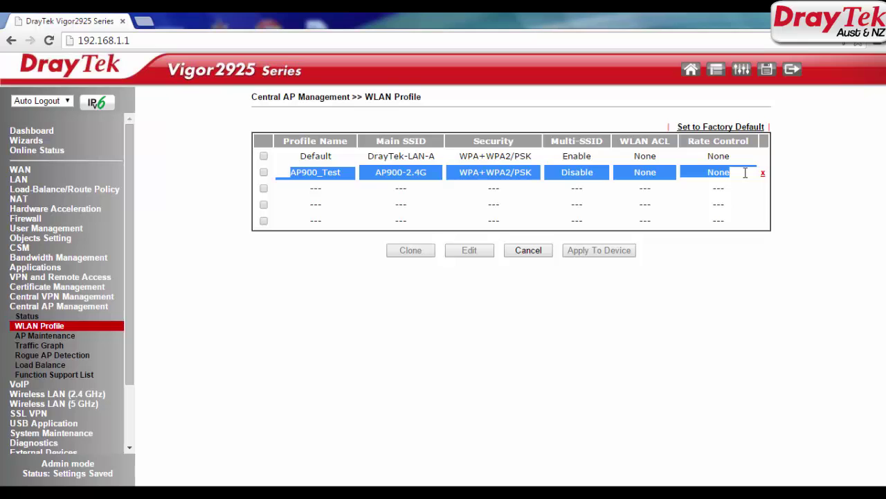
pyautogui.click(270, 178)
pyautogui.click(264, 173)
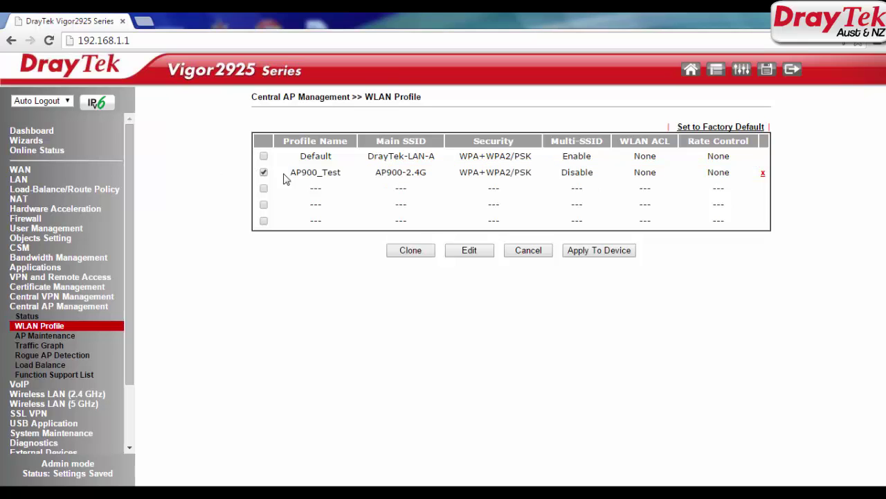
pyautogui.click(587, 252)
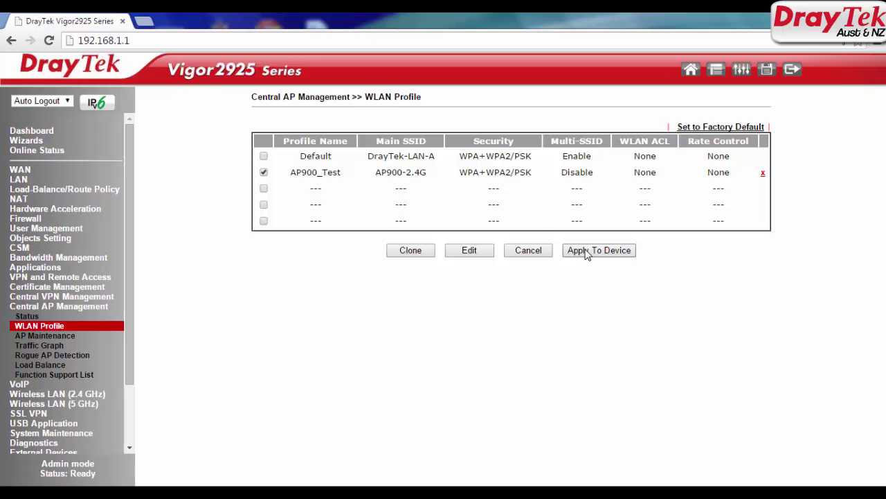
pyautogui.click(586, 251)
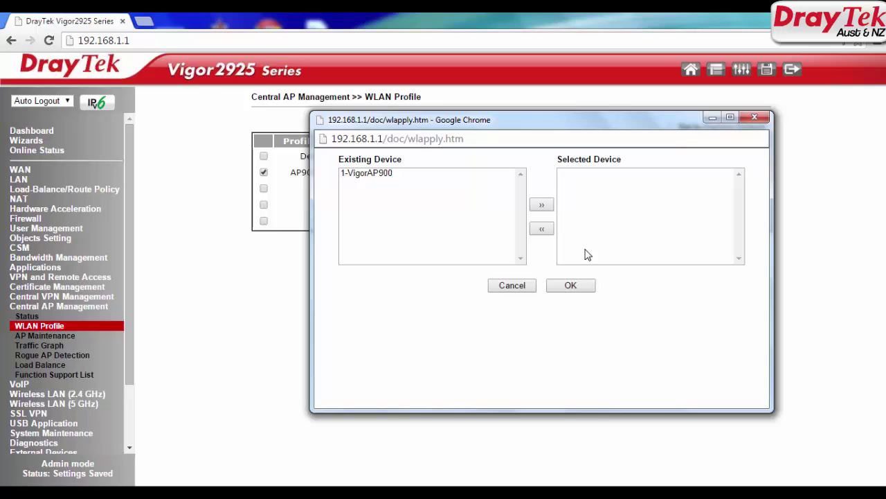
pyautogui.click(369, 175)
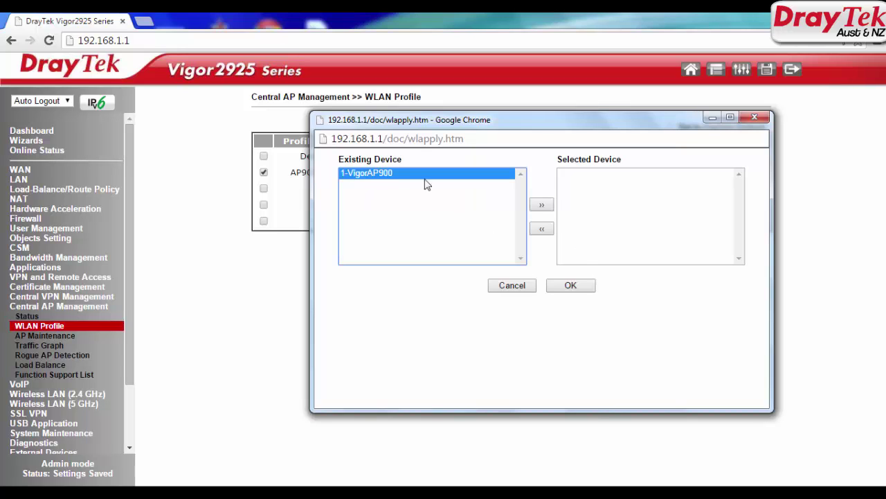
pyautogui.click(543, 206)
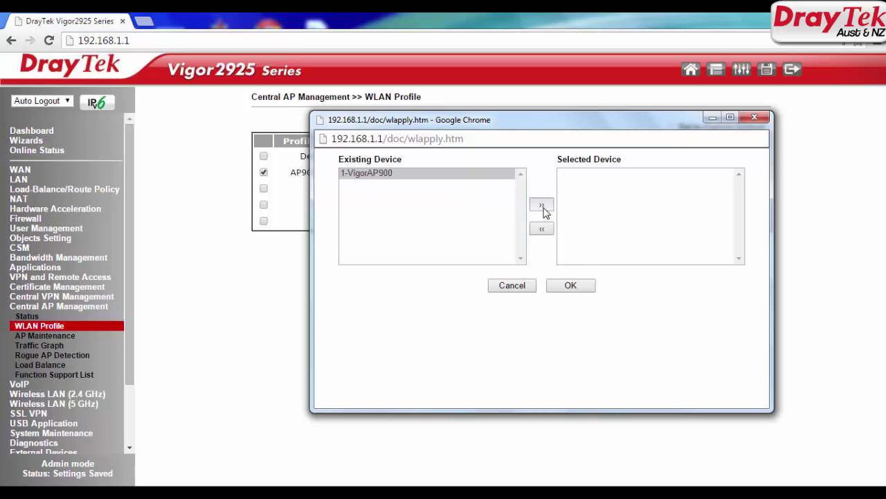
pyautogui.click(570, 286)
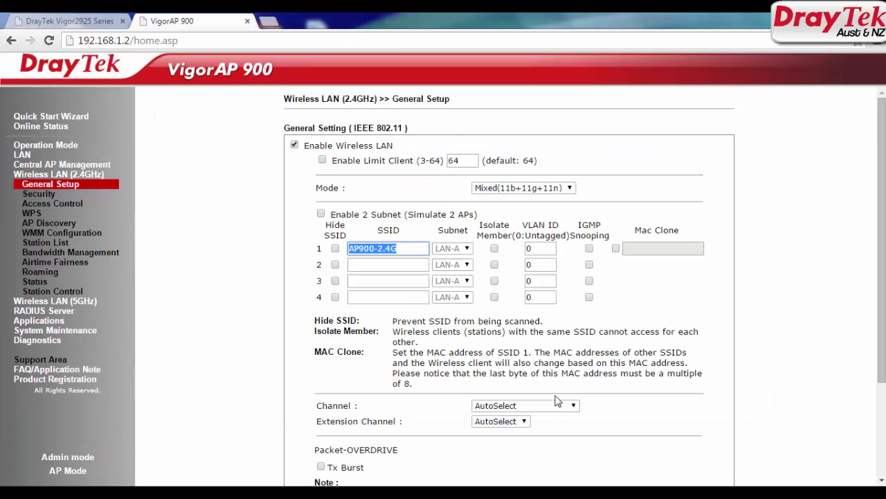
# Verify the 2.4GHz security on the VigorAP 900 shows WPA+WPA2 PSK with the pushed pass phrase
pyautogui.scroll(-3, 557, 402)
pyautogui.scroll(3, 241, 277)
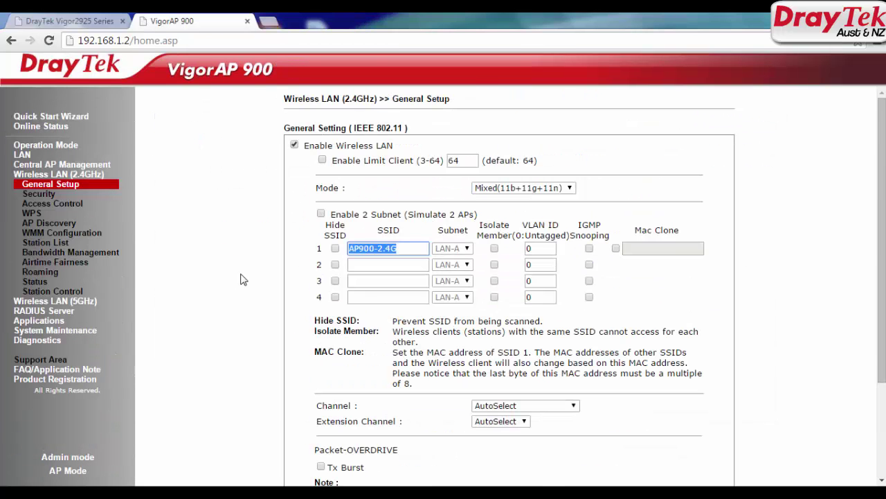
pyautogui.click(38, 194)
pyautogui.click(509, 166)
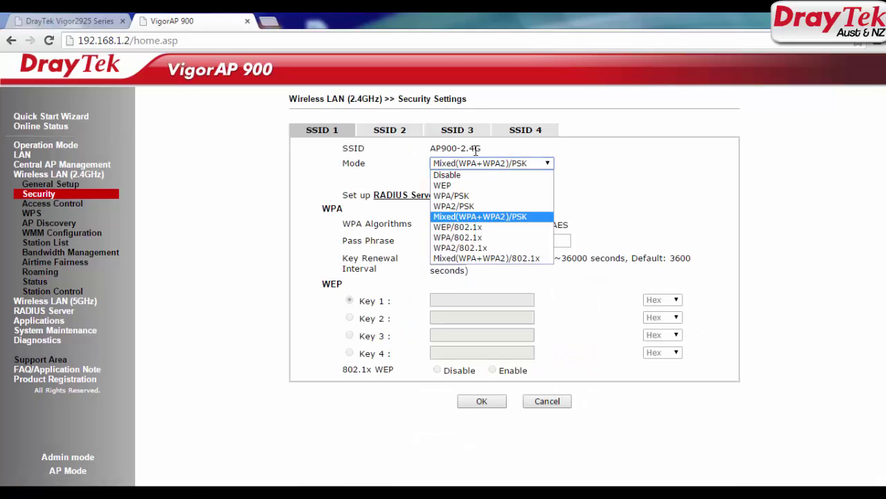
pyautogui.moveTo(488, 151); pyautogui.dragTo(342, 150)
pyautogui.doubleClick(505, 237)
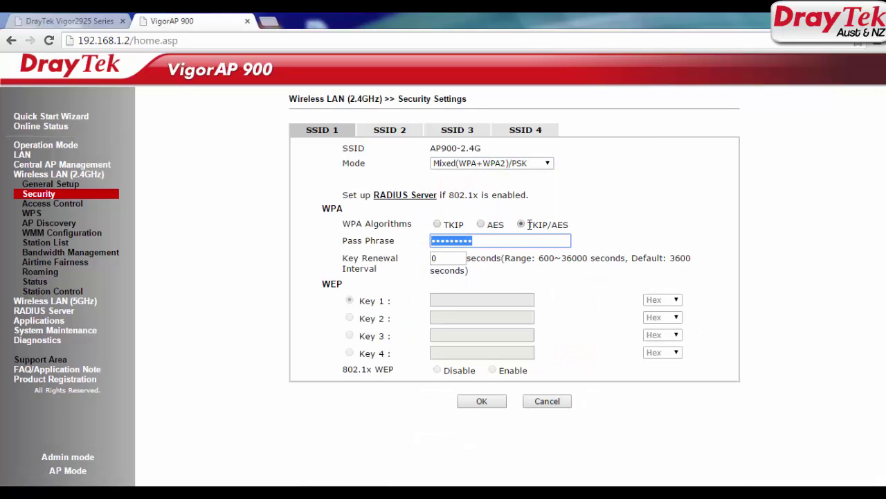
pyautogui.moveTo(530, 224); pyautogui.dragTo(570, 225)
# Verify the 5GHz SSID AP900-5GHz and its security settings on the VigorAP 900
pyautogui.click(52, 301)
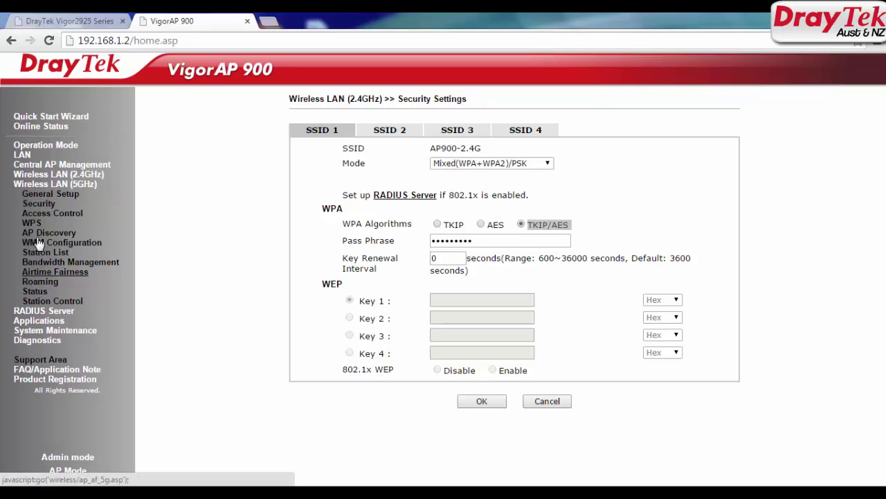
pyautogui.click(50, 194)
pyautogui.moveTo(433, 251); pyautogui.dragTo(361, 244)
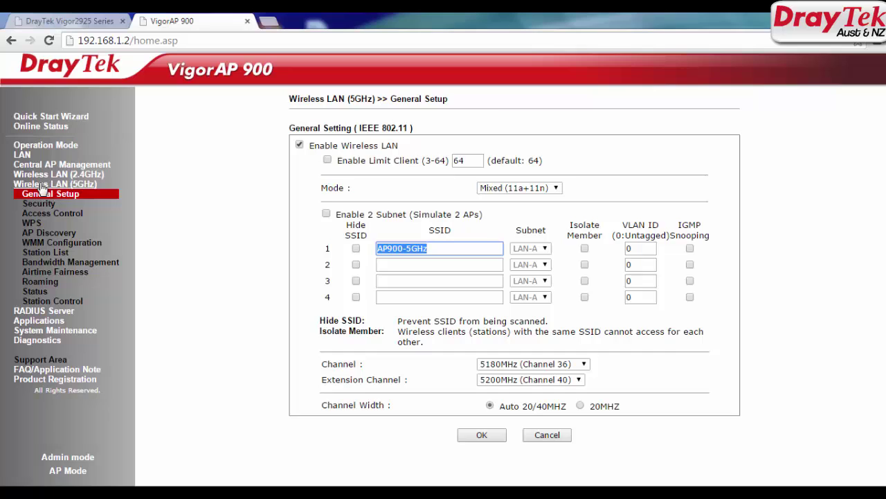
pyautogui.click(39, 202)
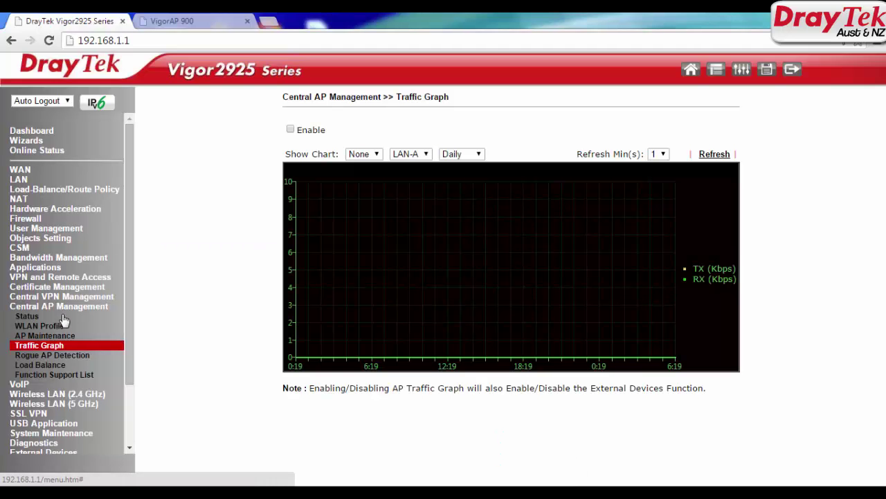
# Enable the AP traffic graph, charting VigorAP900 on LAN-A with the Daily period
pyautogui.click(291, 129)
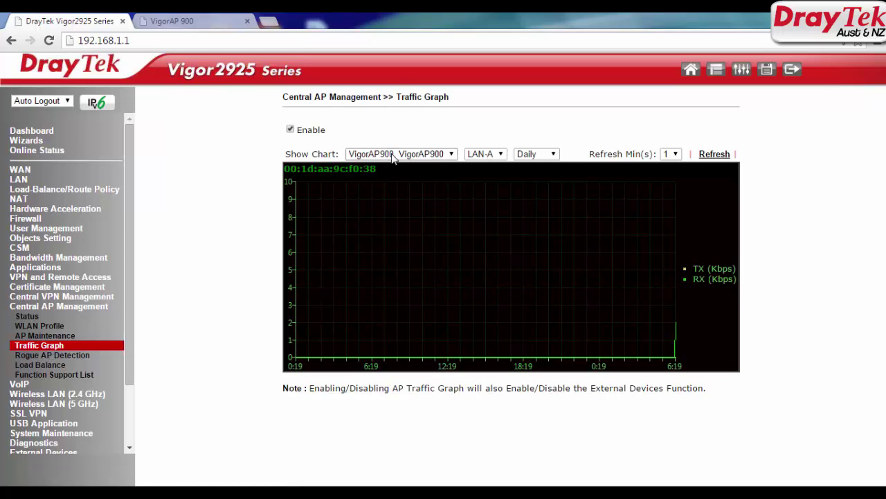
pyautogui.click(392, 154)
pyautogui.click(392, 155)
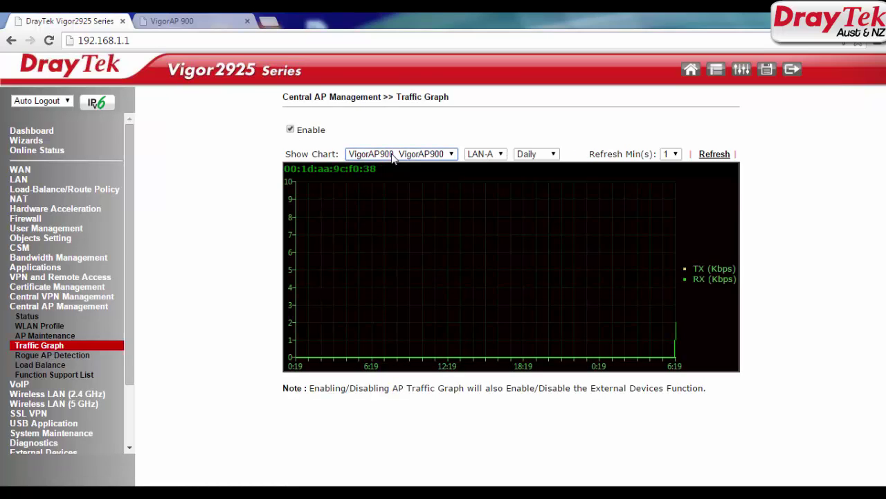
pyautogui.click(494, 154)
pyautogui.click(494, 154)
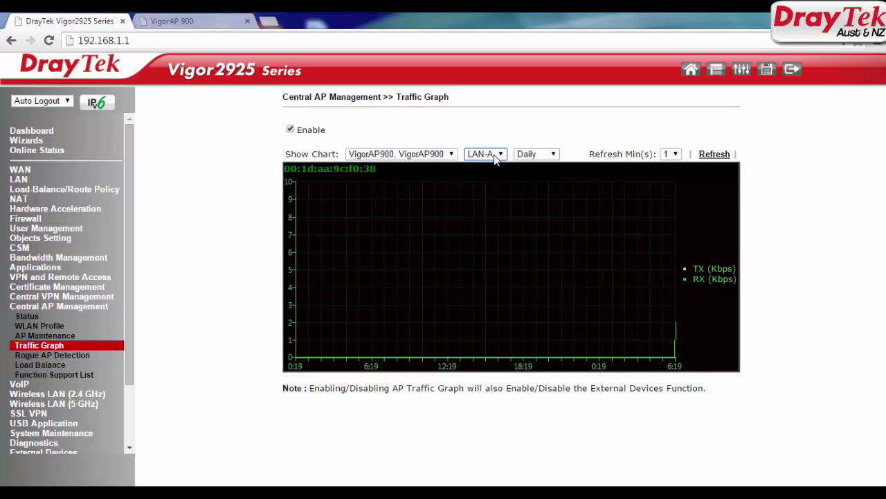
pyautogui.click(529, 155)
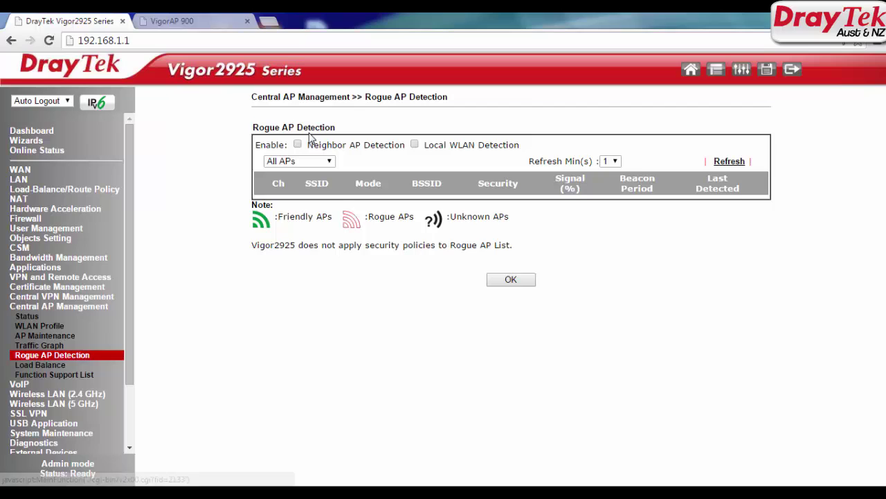
# Tick Neighbor AP Detection and Local WLAN Detection, listing all APs, and refresh the detected list
pyautogui.click(299, 161)
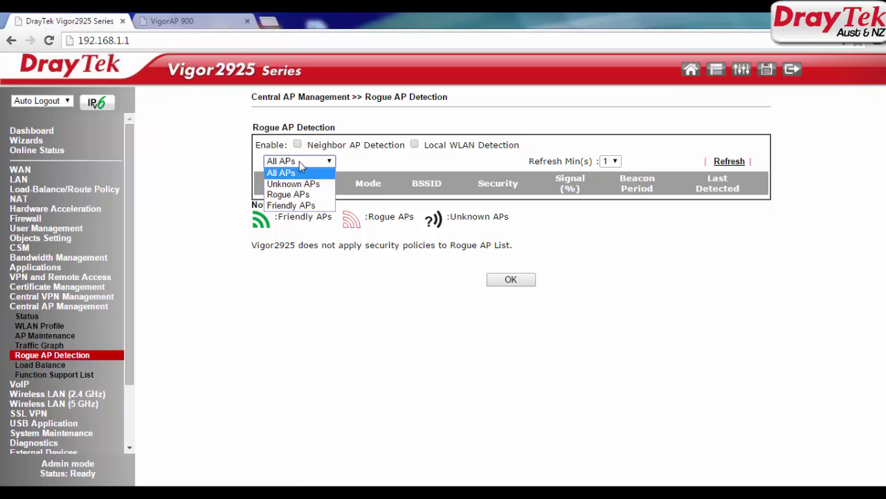
pyautogui.click(299, 161)
pyautogui.click(297, 144)
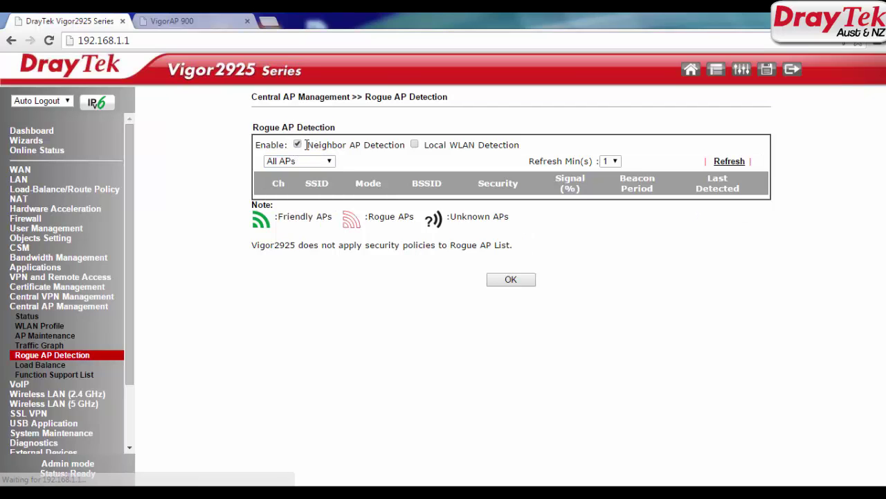
pyautogui.moveTo(307, 145); pyautogui.dragTo(528, 141)
pyautogui.click(415, 147)
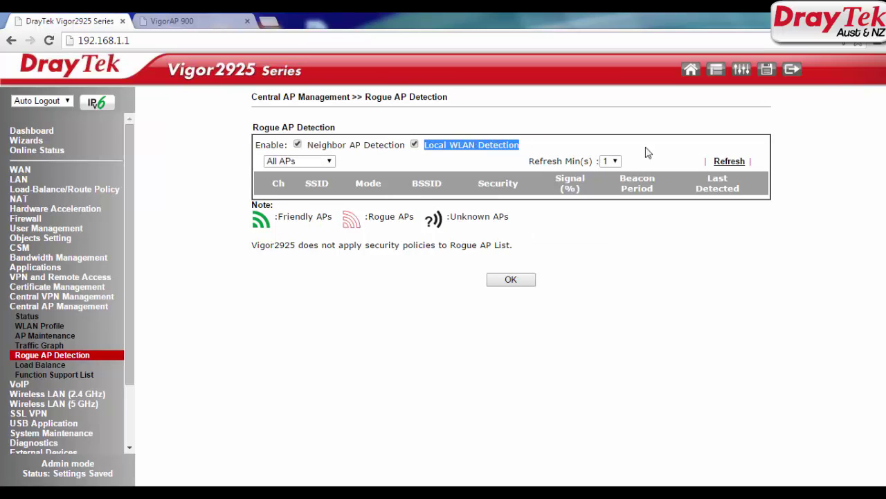
pyautogui.click(734, 168)
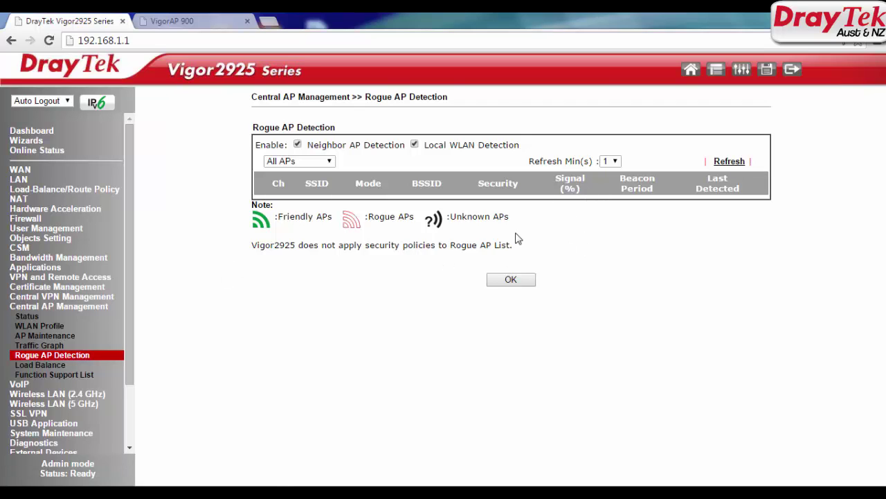
pyautogui.click(730, 163)
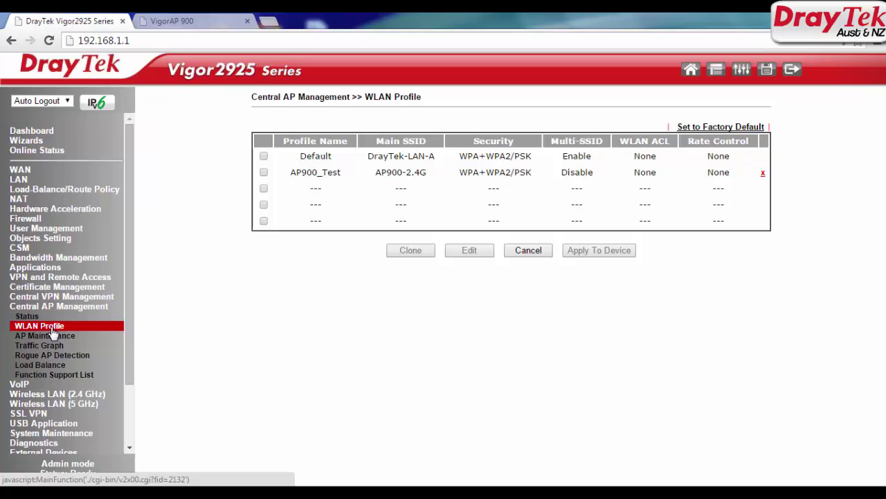
# Edit the Default WLAN profile to tick Auto Provision and enable 2.4G wireless LAN, leaving 5G disabled
pyautogui.click(264, 156)
pyautogui.click(470, 253)
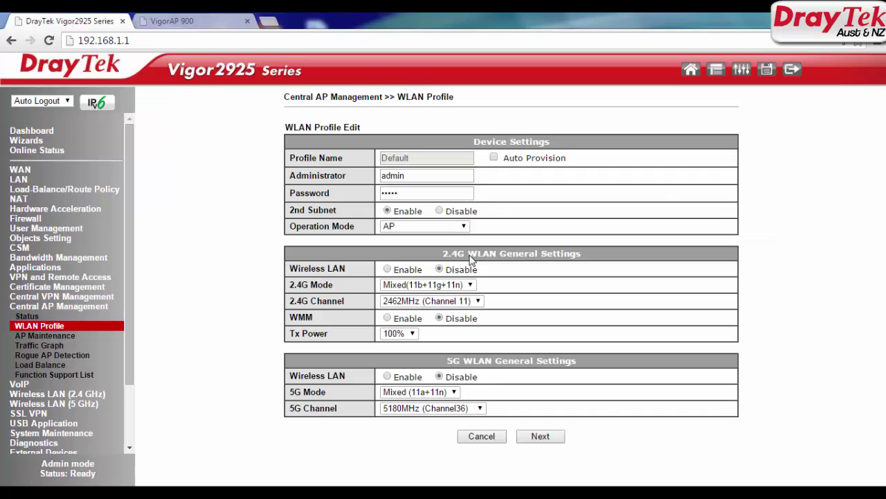
pyautogui.click(494, 158)
pyautogui.moveTo(504, 158); pyautogui.dragTo(569, 160)
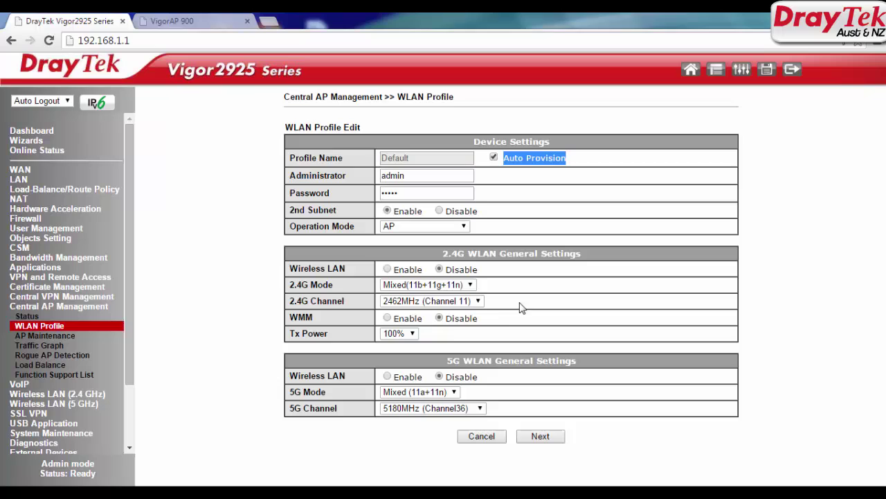
pyautogui.click(387, 268)
pyautogui.moveTo(441, 378); pyautogui.dragTo(482, 380)
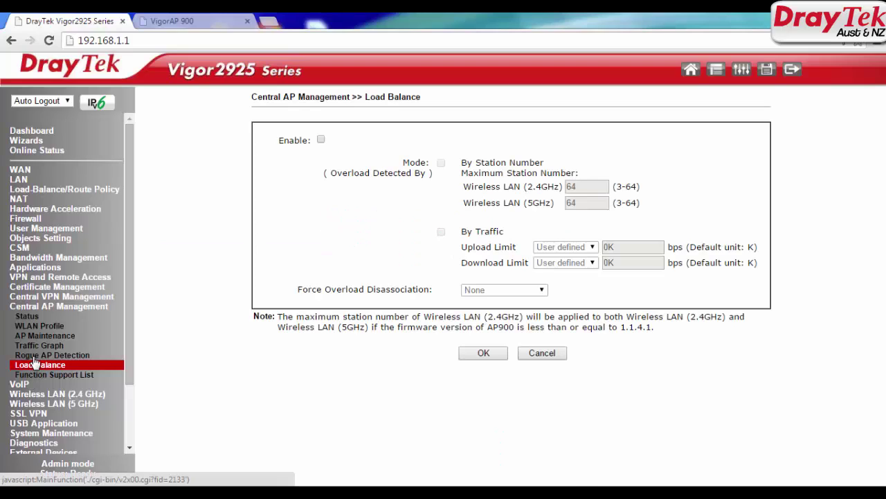
# Enable load balancing by station number with a maximum of 10 stations for 2.4GHz and 5GHz
pyautogui.click(35, 365)
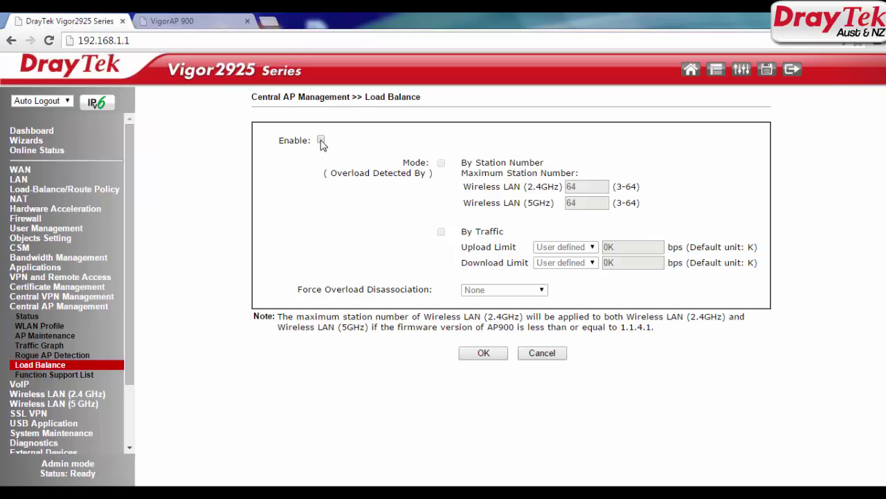
pyautogui.click(322, 139)
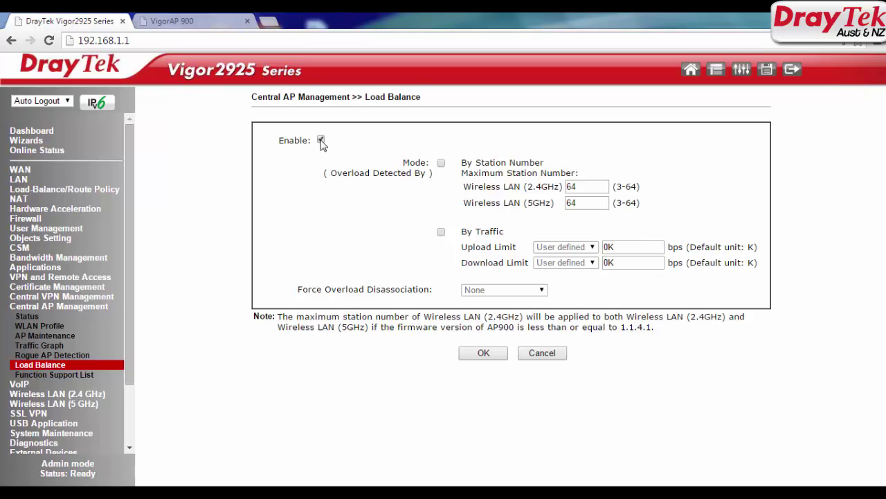
pyautogui.click(441, 164)
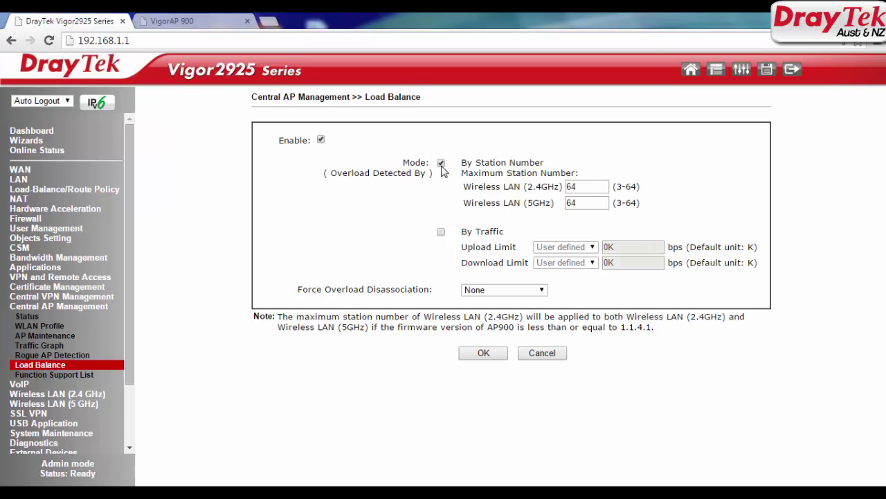
pyautogui.doubleClick(597, 187)
pyautogui.write('10')
pyautogui.press('Tab')
pyautogui.write('10')
# Disassociate overloaded clients by signal strength and also detect overload by traffic with user-defined limits
pyautogui.click(477, 277)
pyautogui.click(627, 247)
pyautogui.doubleClick(631, 245)
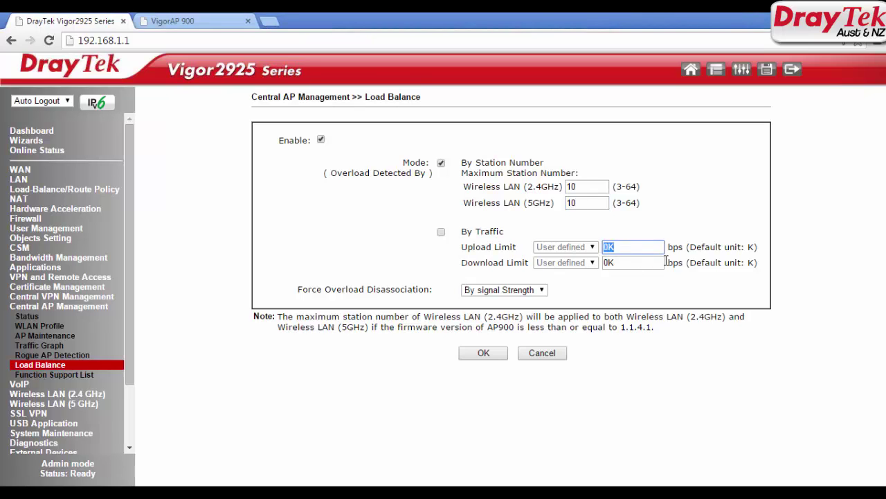
pyautogui.doubleClick(606, 264)
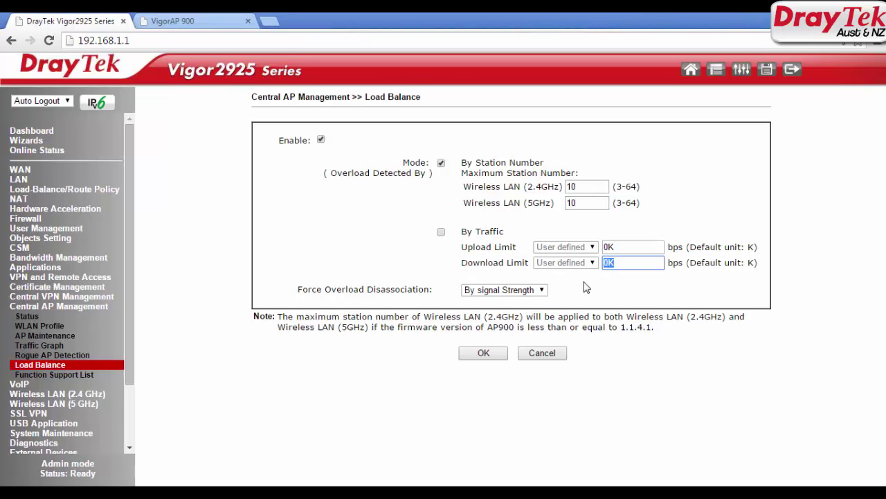
pyautogui.click(441, 232)
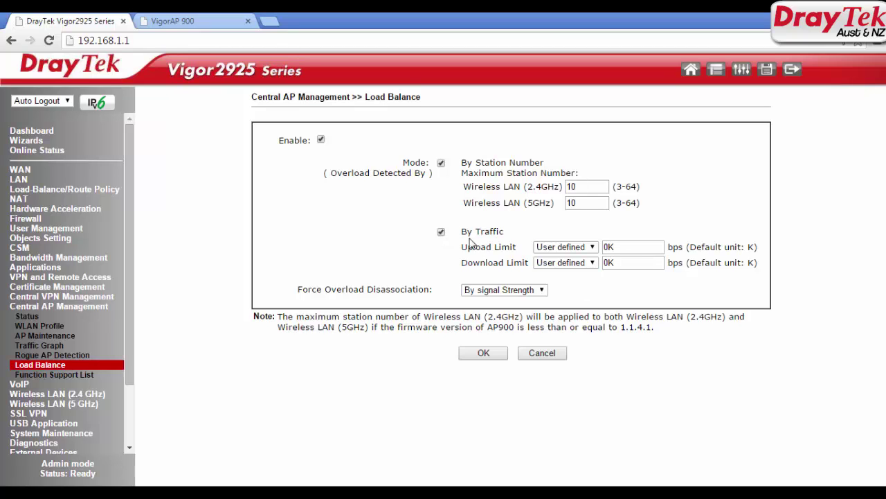
pyautogui.click(566, 248)
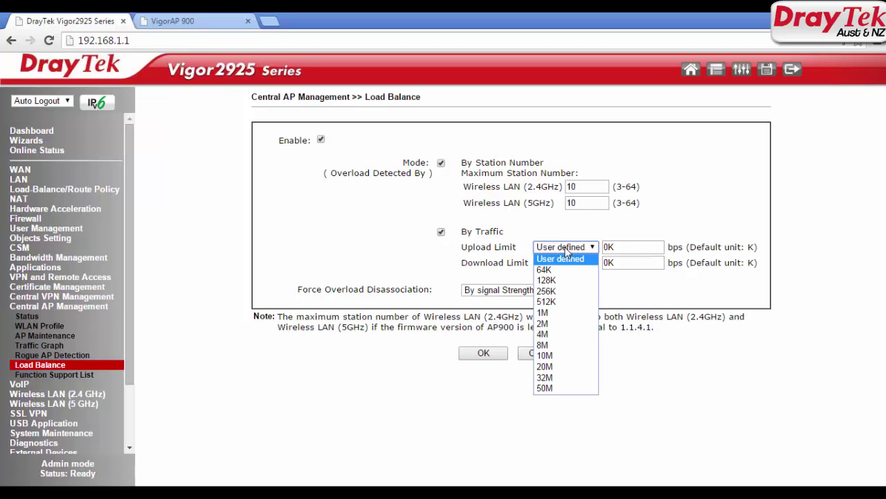
pyautogui.click(562, 259)
pyautogui.click(565, 263)
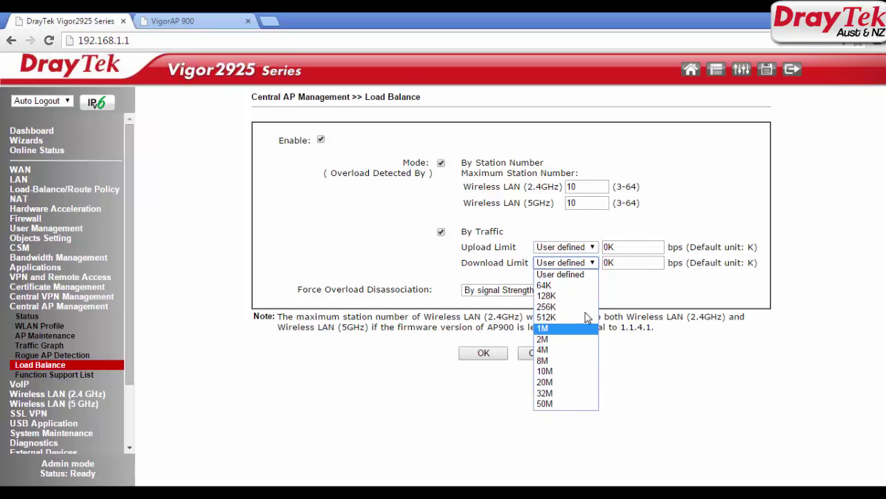
pyautogui.click(624, 248)
pyautogui.doubleClick(610, 247)
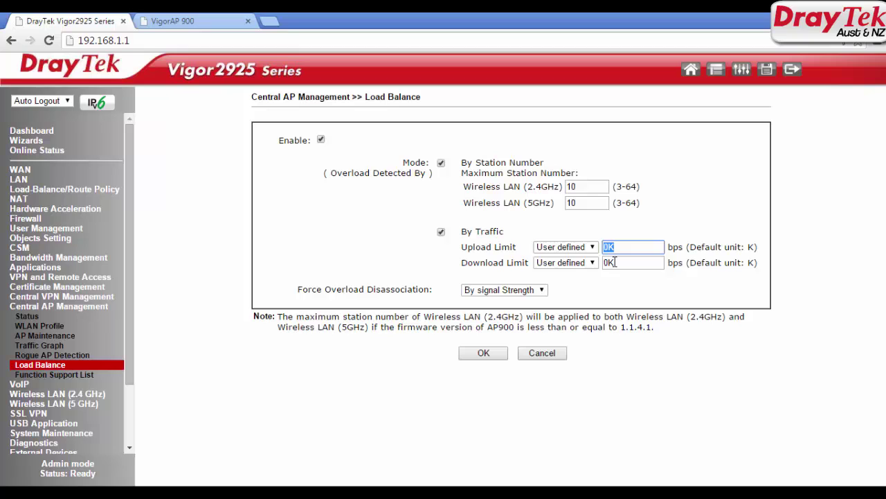
pyautogui.press('Tab')
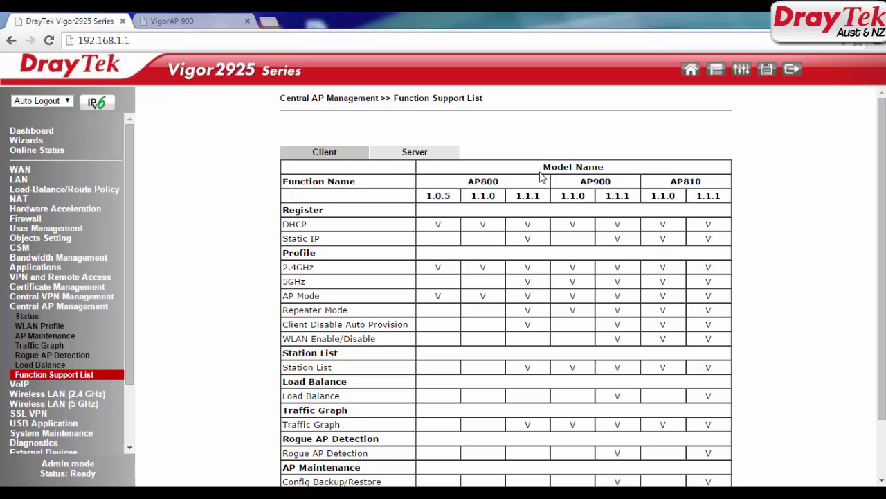
# Review the Client view's model names and the AP800 firmware versions it supports
pyautogui.moveTo(544, 167); pyautogui.dragTo(606, 167)
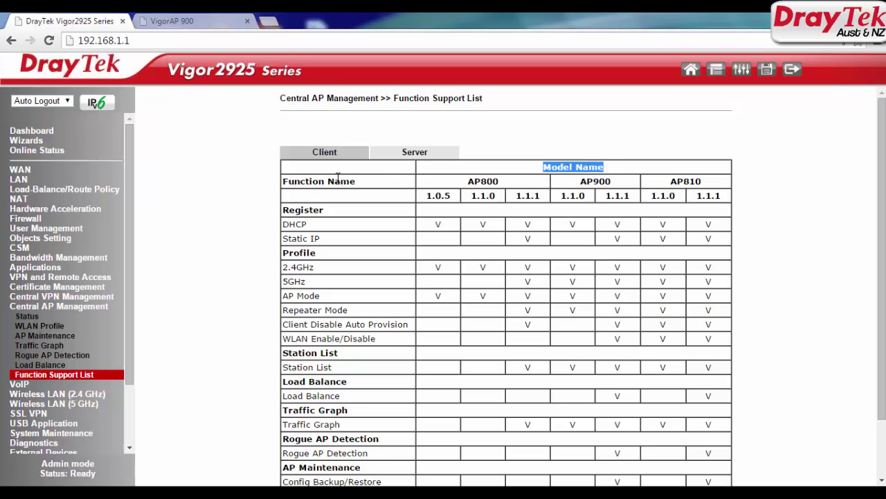
pyautogui.moveTo(474, 181); pyautogui.dragTo(506, 188)
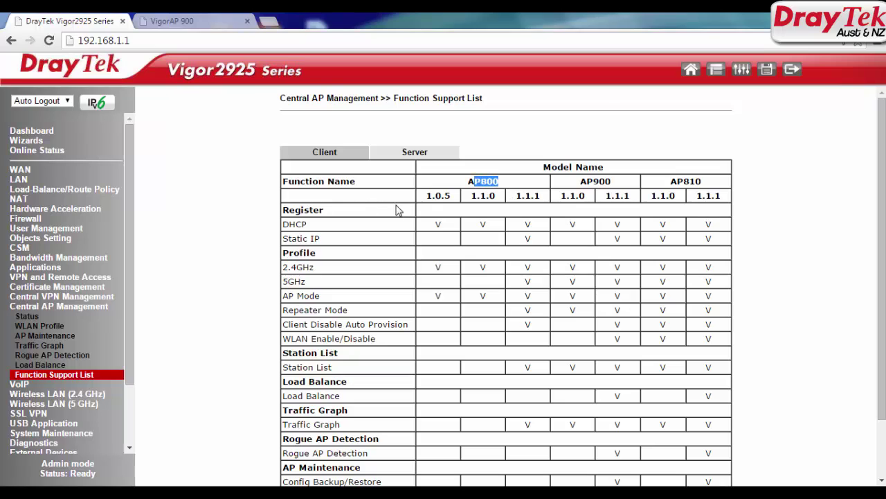
pyautogui.moveTo(431, 196); pyautogui.dragTo(730, 208)
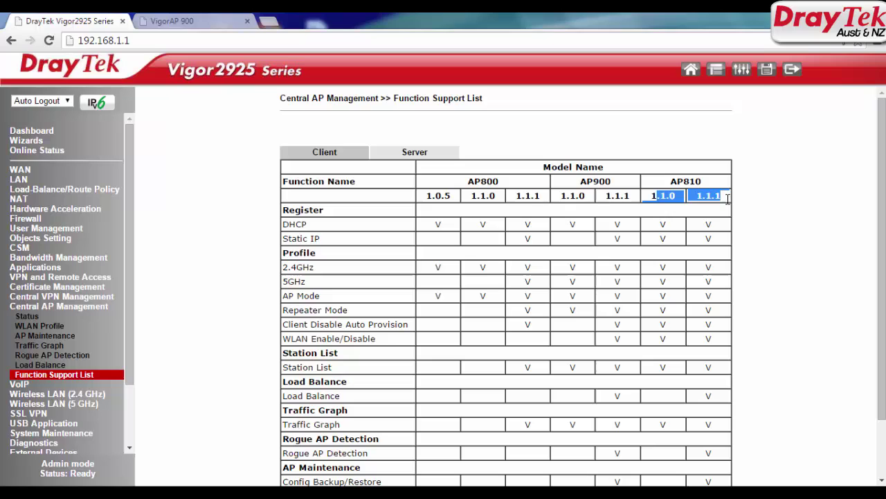
# Switch to the Server view and review Vigor2925 feature support across firmware 3.7.1 to 3.7.7
pyautogui.click(405, 156)
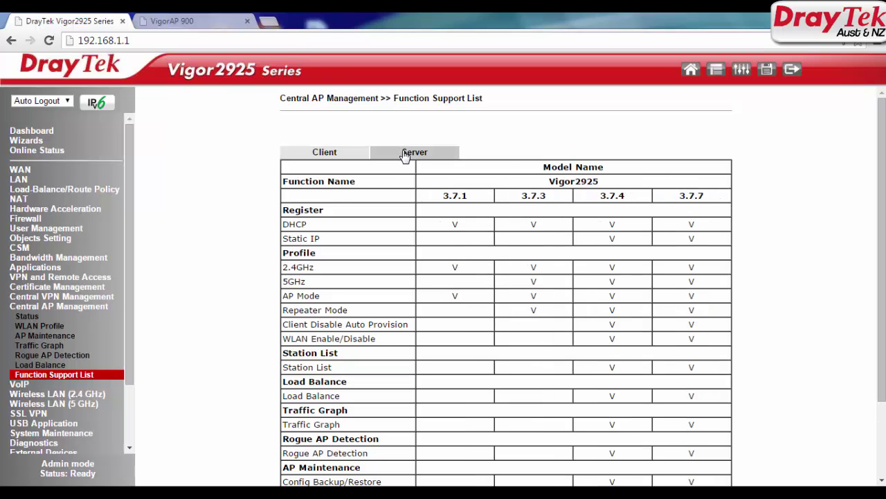
pyautogui.moveTo(542, 186); pyautogui.dragTo(609, 184)
pyautogui.moveTo(441, 198); pyautogui.dragTo(683, 340)
pyautogui.click(737, 377)
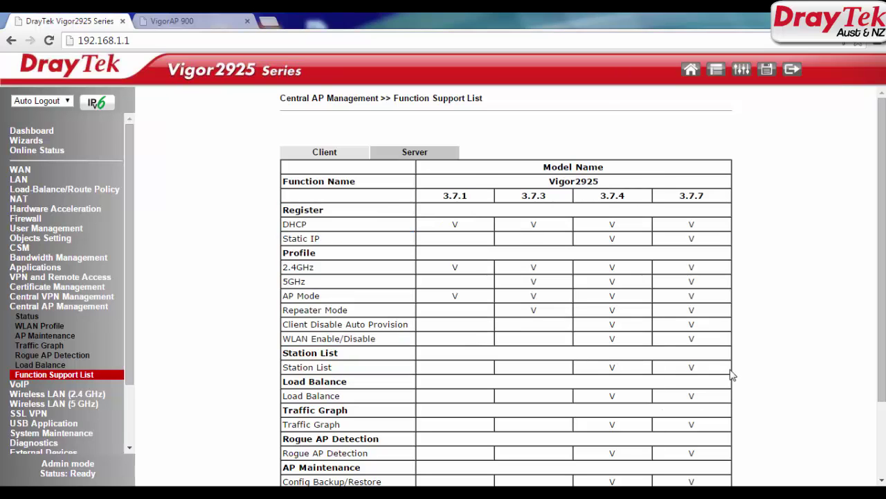